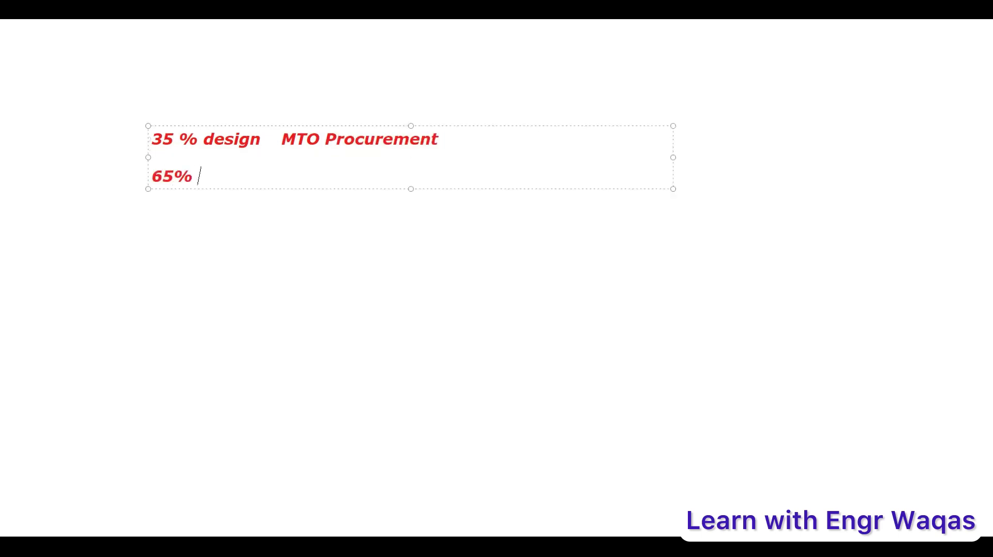
Type '65% design MTO Procurement' on a new line below the 35 % design line.
{"action": "type", "text": "design  "}
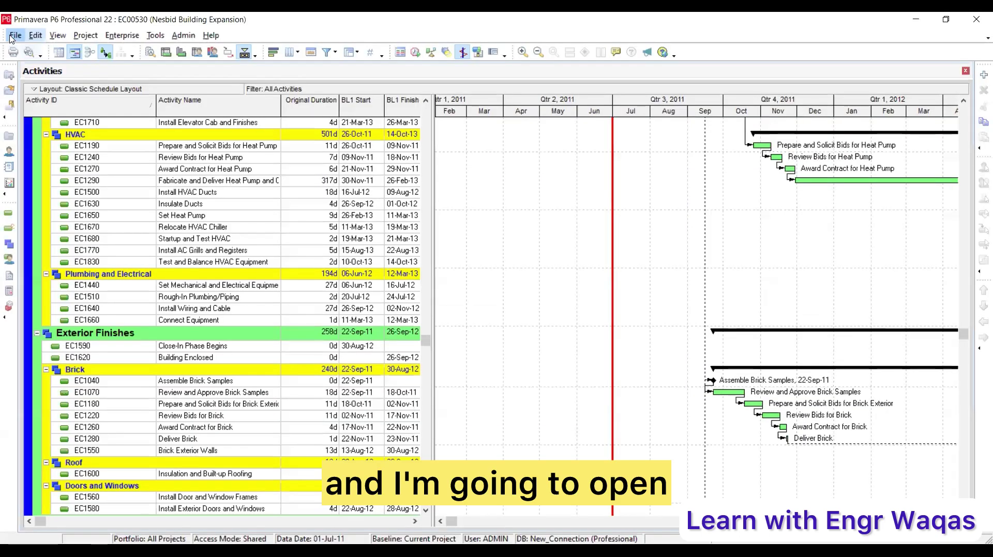
Open the PETROCHEMICAL PLANT project and switch to its WBS view.
{"action": "left_click", "coordinate": [12, 38]}
{"action": "left_click", "coordinate": [24, 64]}
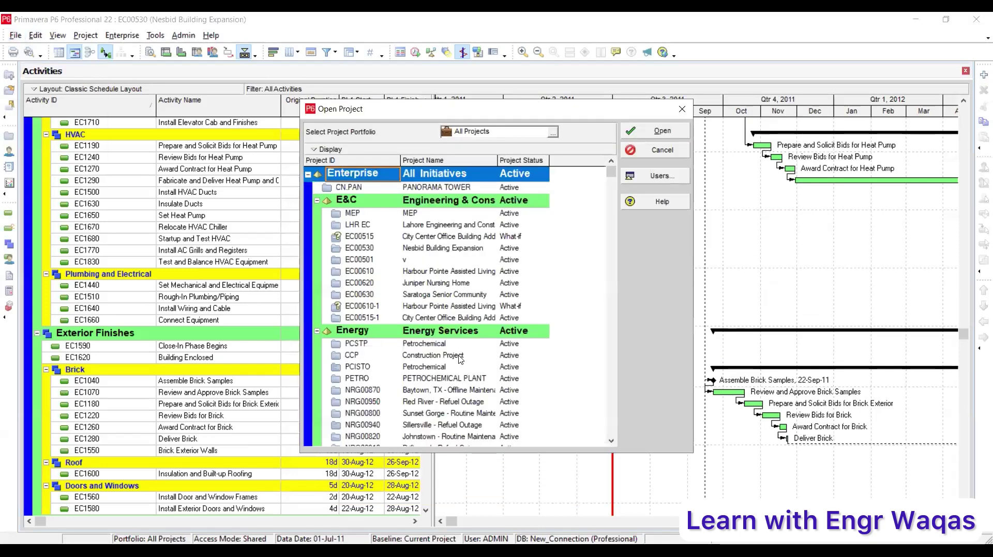
{"action": "left_click", "coordinate": [437, 379]}
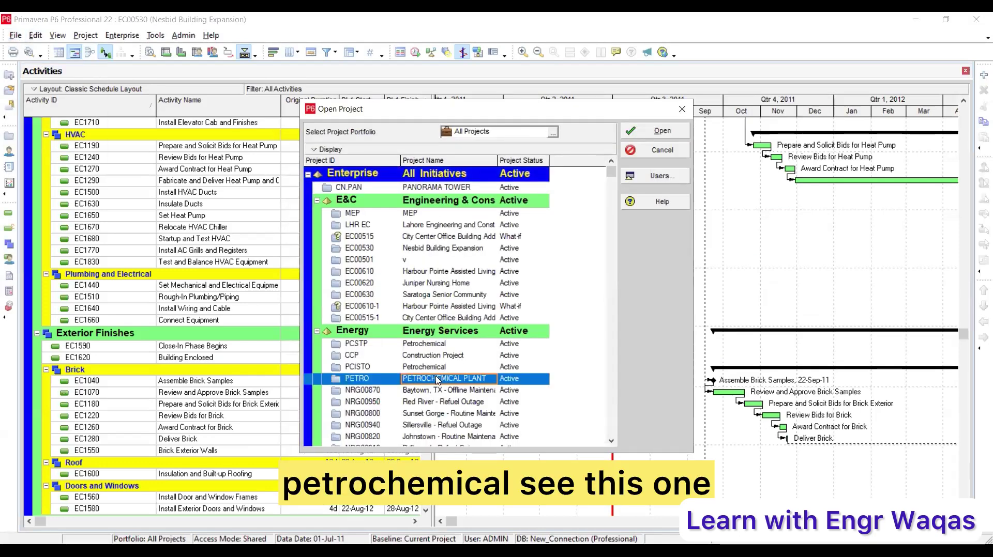
{"action": "left_click", "coordinate": [666, 131]}
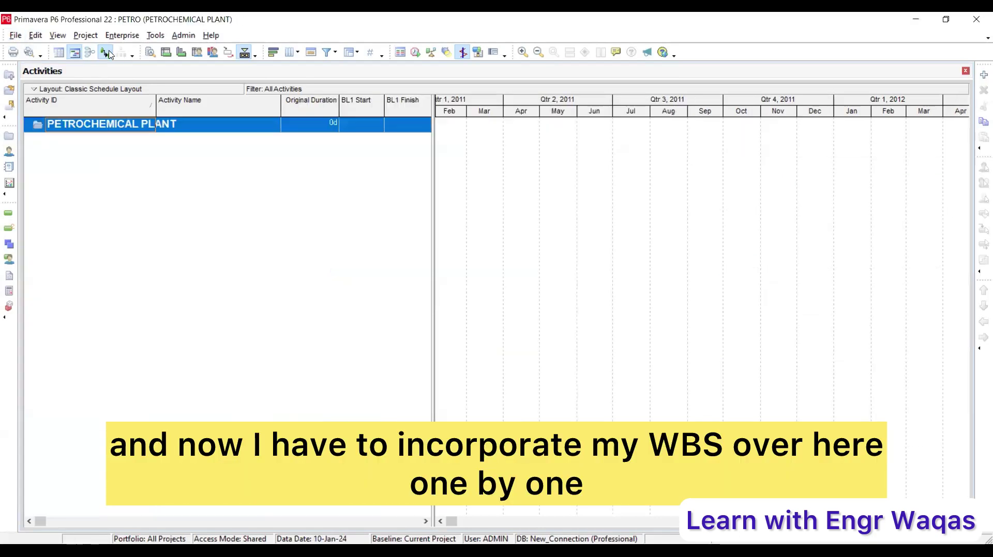
{"action": "left_click", "coordinate": [86, 35]}
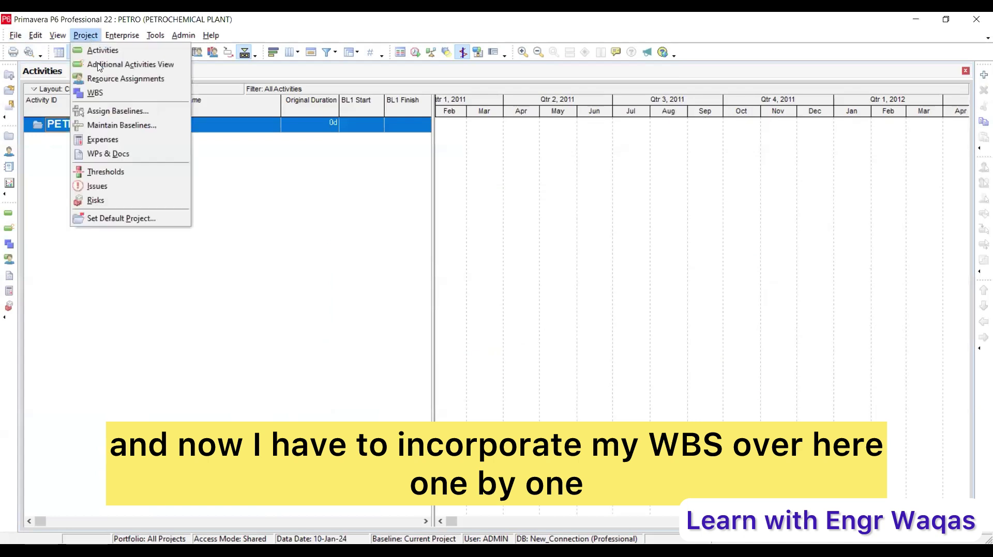
{"action": "left_click", "coordinate": [109, 100]}
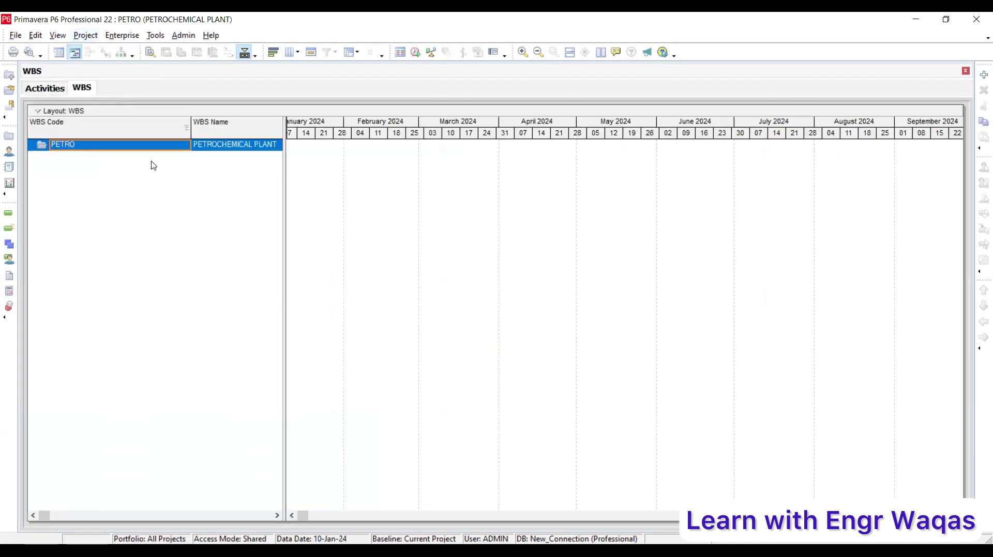
Add a WBS element named Engineering under PETRO.
{"action": "left_click", "coordinate": [983, 74]}
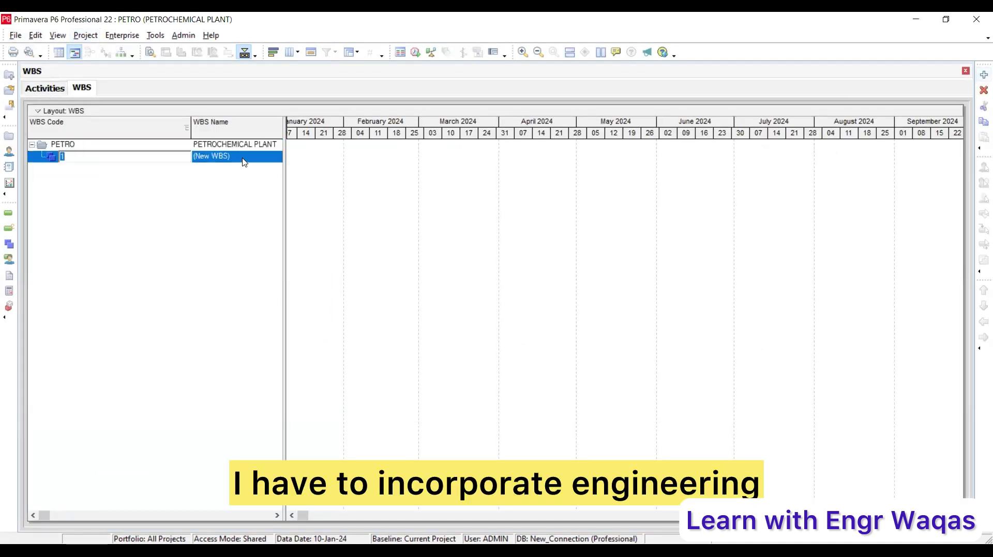
{"action": "left_click", "coordinate": [244, 162]}
{"action": "type", "text": "E"}
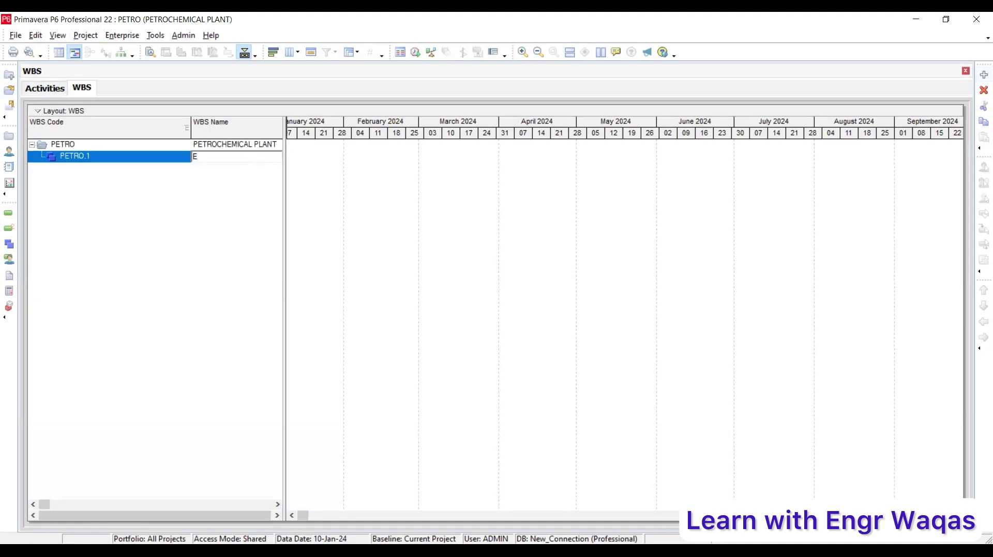
{"action": "type", "text": "ngineering"}
{"action": "key", "text": "Return"}
Add Procurement as a second top-level WBS element beside Engineering.
{"action": "left_click", "coordinate": [984, 75]}
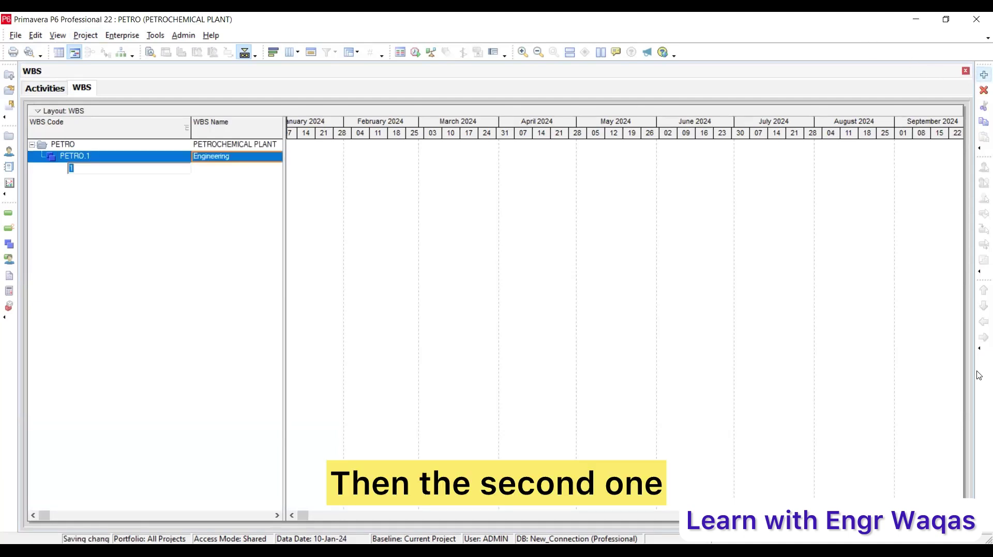
{"action": "left_click", "coordinate": [983, 322]}
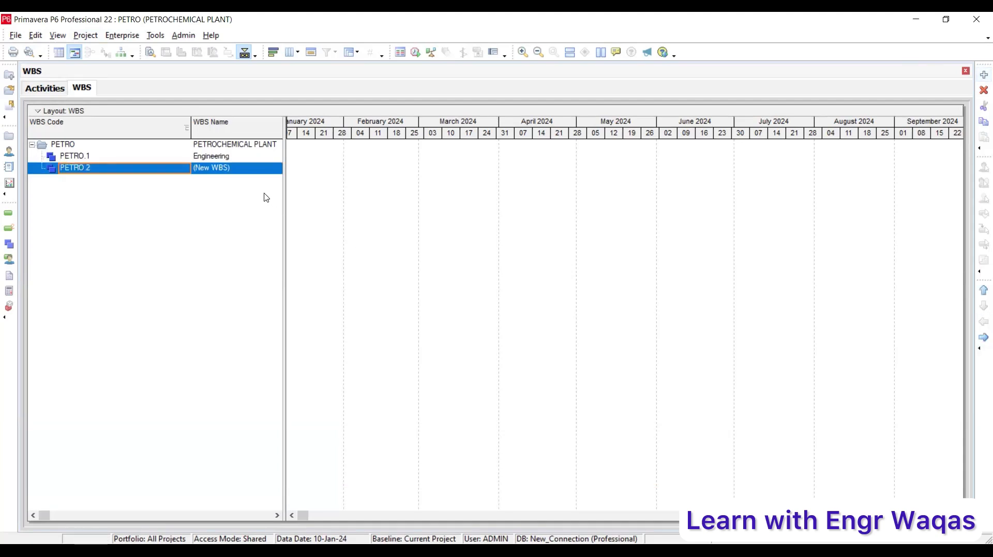
{"action": "left_click", "coordinate": [247, 170]}
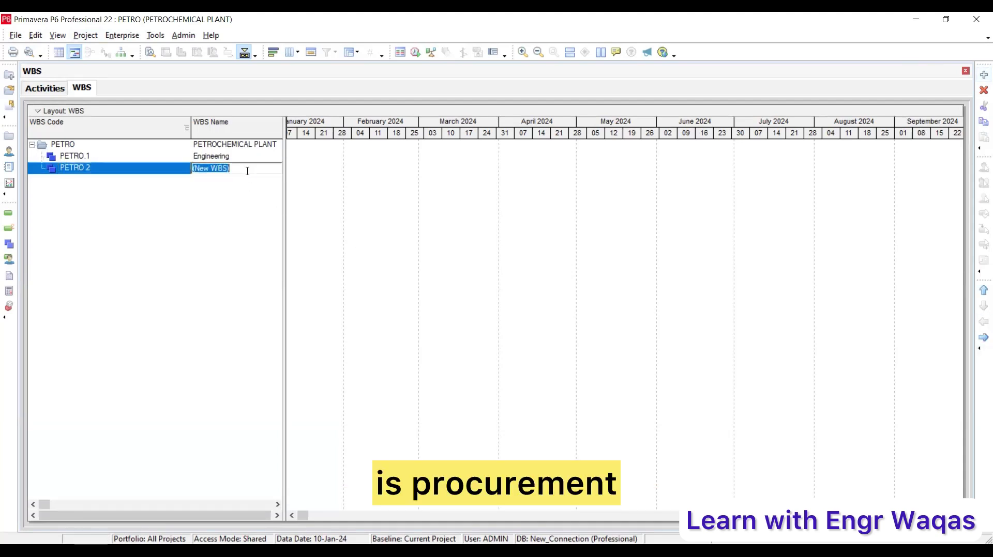
{"action": "type", "text": "Procurenment"}
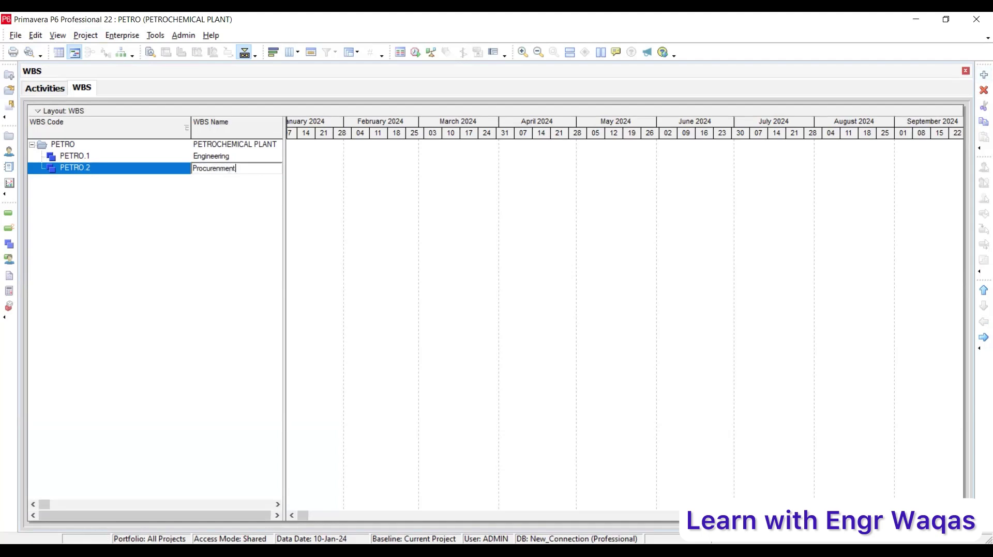
{"action": "key", "text": "BackSpace"}
{"action": "key", "text": "BackSpace"}
{"action": "key", "text": "BackSpace"}
{"action": "key", "text": "BackSpace"}
{"action": "key", "text": "BackSpace"}
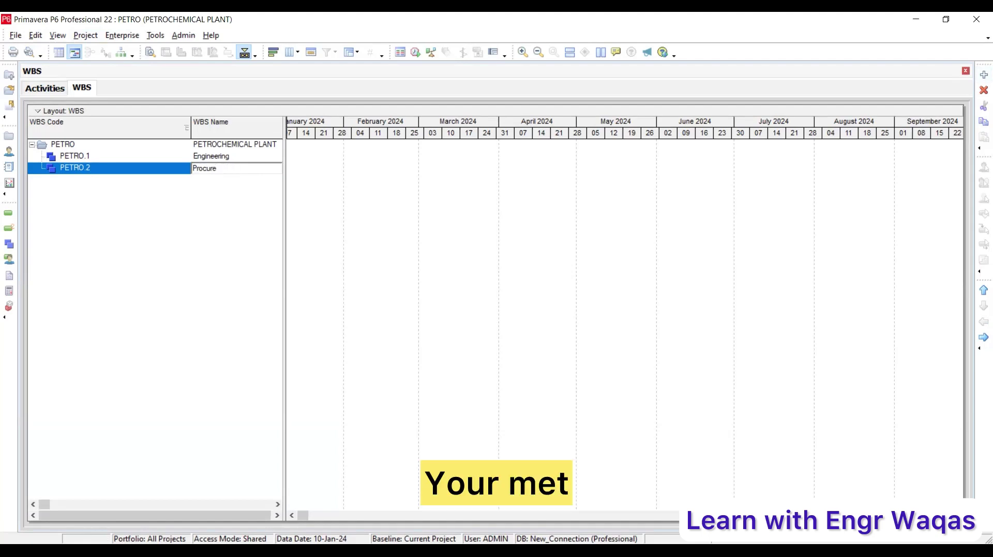
{"action": "type", "text": "ment"}
{"action": "key", "text": "Return"}
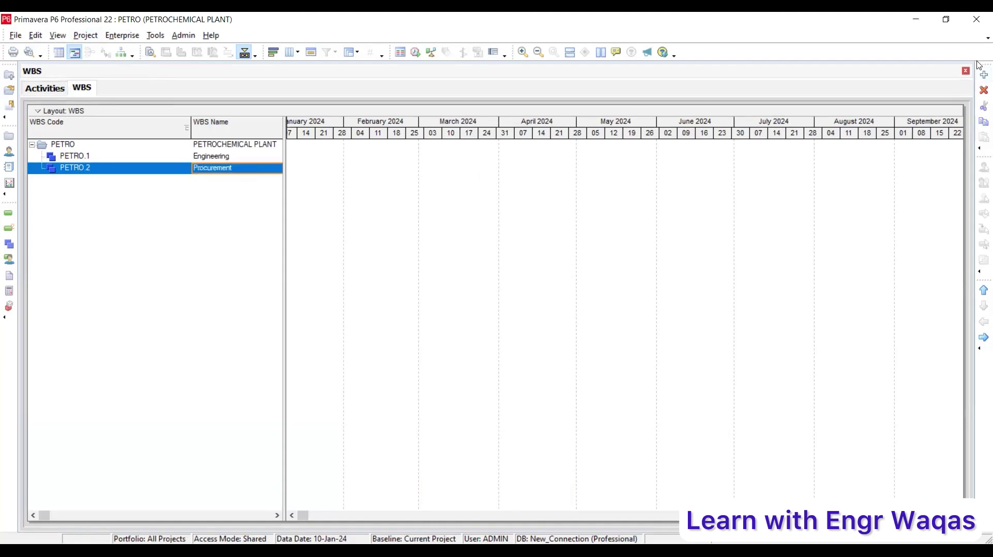
Add Construction as the third top-level WBS element beside Procurement.
{"action": "left_click", "coordinate": [983, 75]}
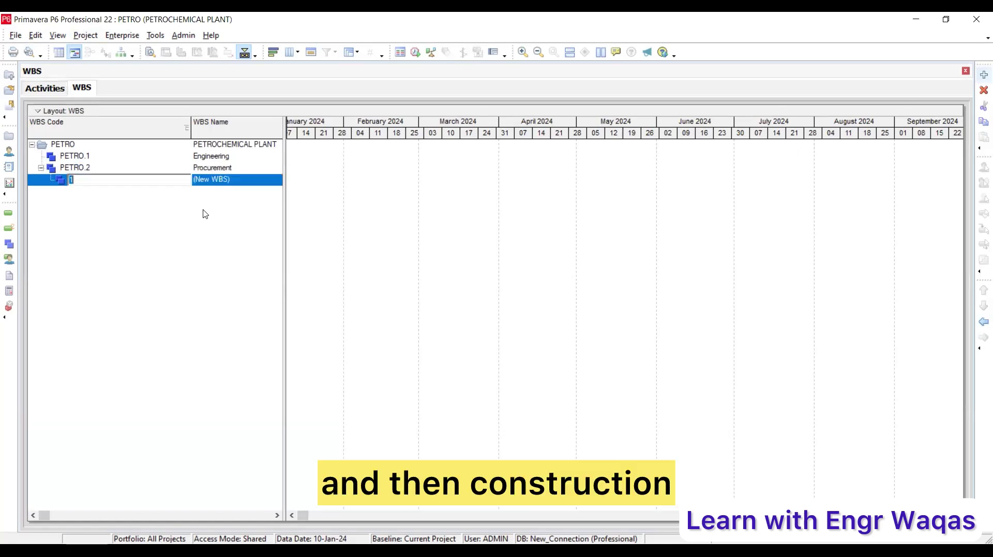
{"action": "left_click", "coordinate": [982, 322]}
{"action": "left_click", "coordinate": [247, 184]}
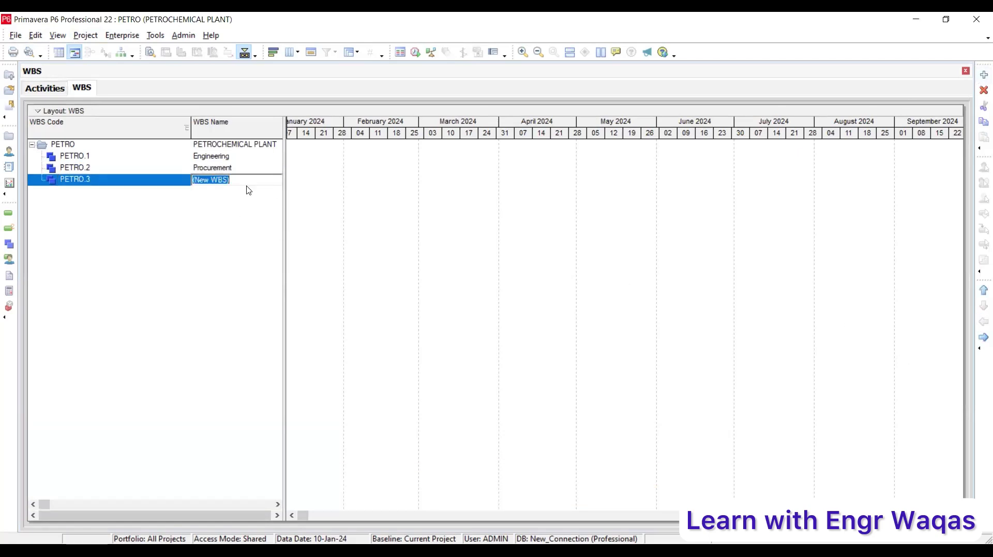
{"action": "type", "text": "Construction"}
{"action": "key", "text": "Return"}
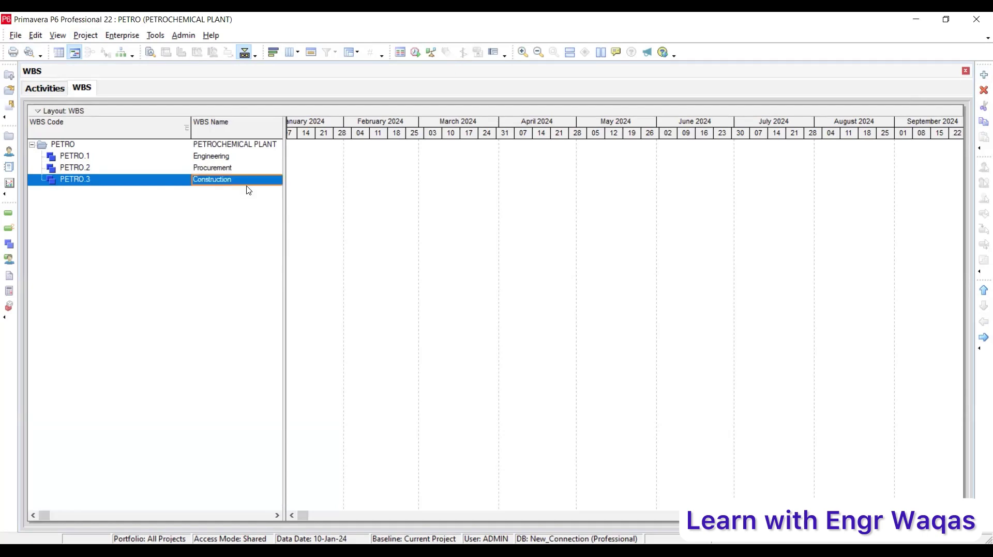
Refresh the data in Activities, return to the WBS and select Engineering.
{"action": "left_click", "coordinate": [43, 90]}
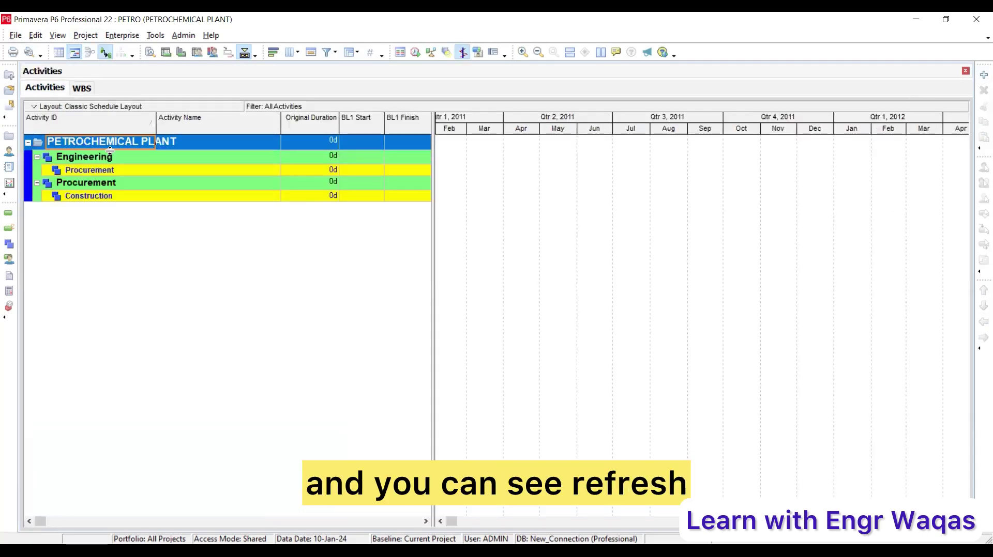
{"action": "left_click", "coordinate": [15, 35]}
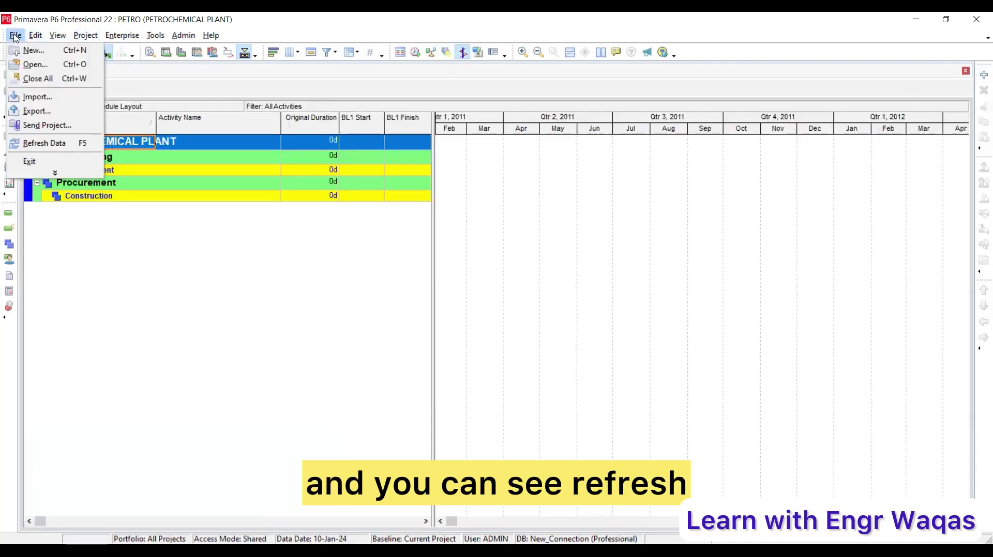
{"action": "left_click", "coordinate": [52, 144]}
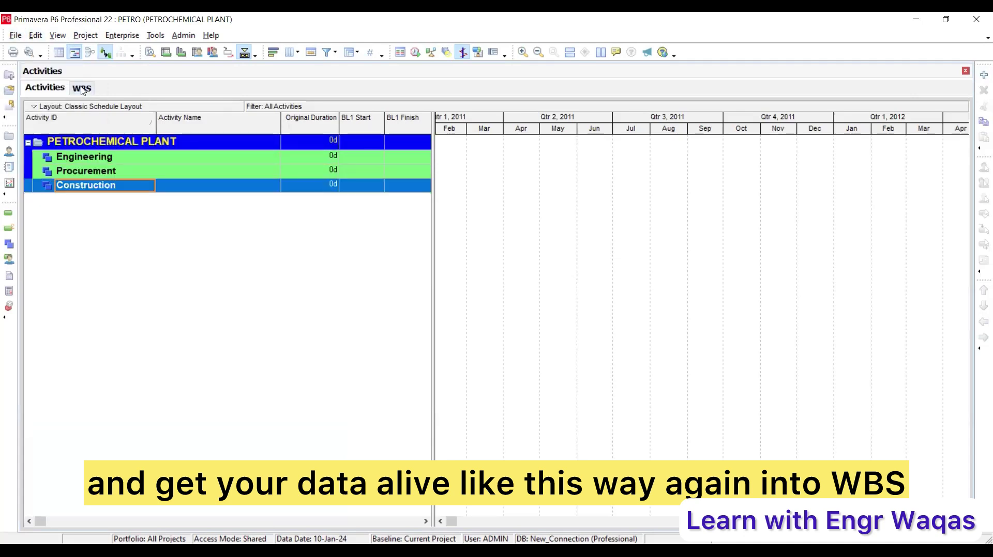
{"action": "left_click", "coordinate": [80, 88]}
{"action": "left_click", "coordinate": [207, 157]}
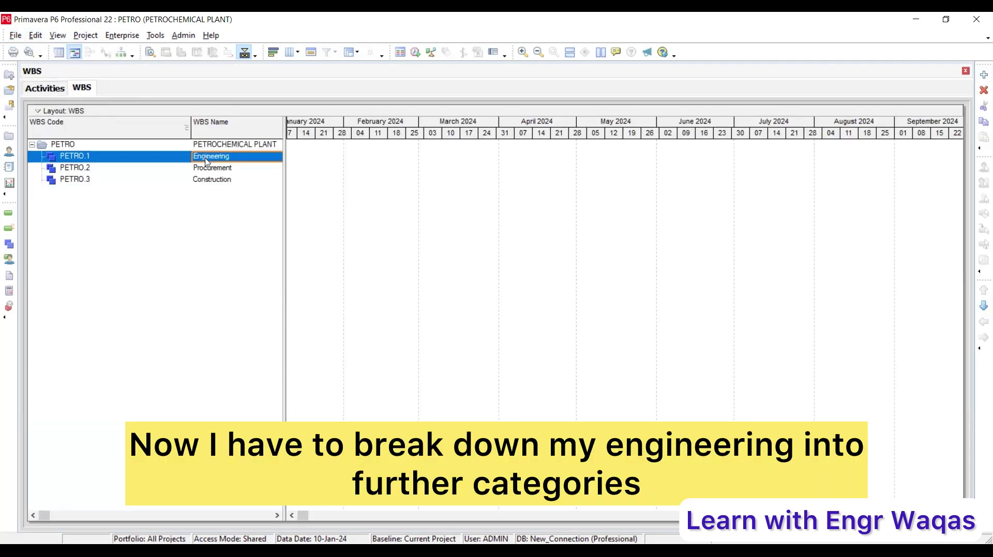
Add Basic Design, Detail design and Process design as children of Engineering.
{"action": "left_click", "coordinate": [980, 78]}
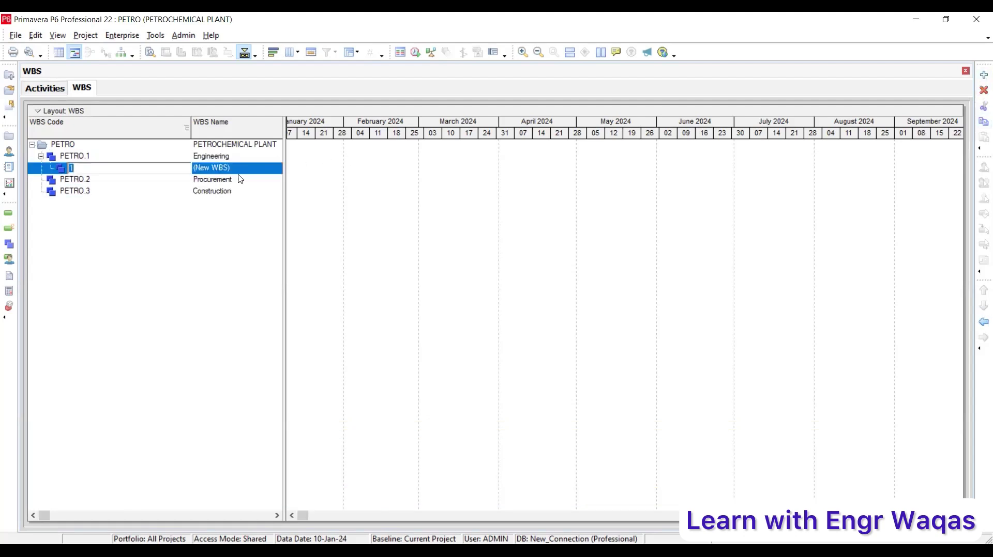
{"action": "left_click", "coordinate": [241, 170]}
{"action": "type", "text": "B"}
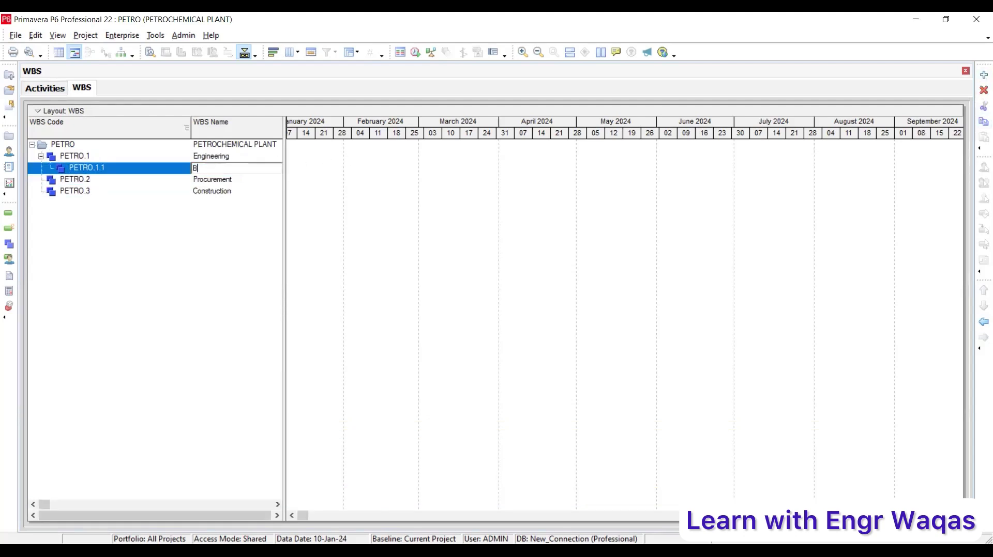
{"action": "type", "text": "asic Design"}
{"action": "key", "text": "Return"}
{"action": "left_click", "coordinate": [238, 158]}
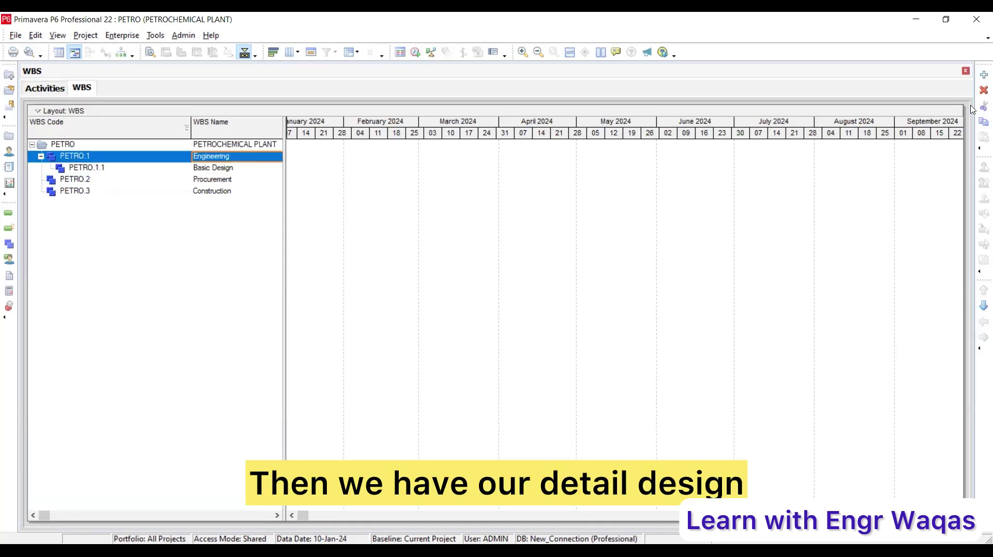
{"action": "left_click", "coordinate": [983, 76]}
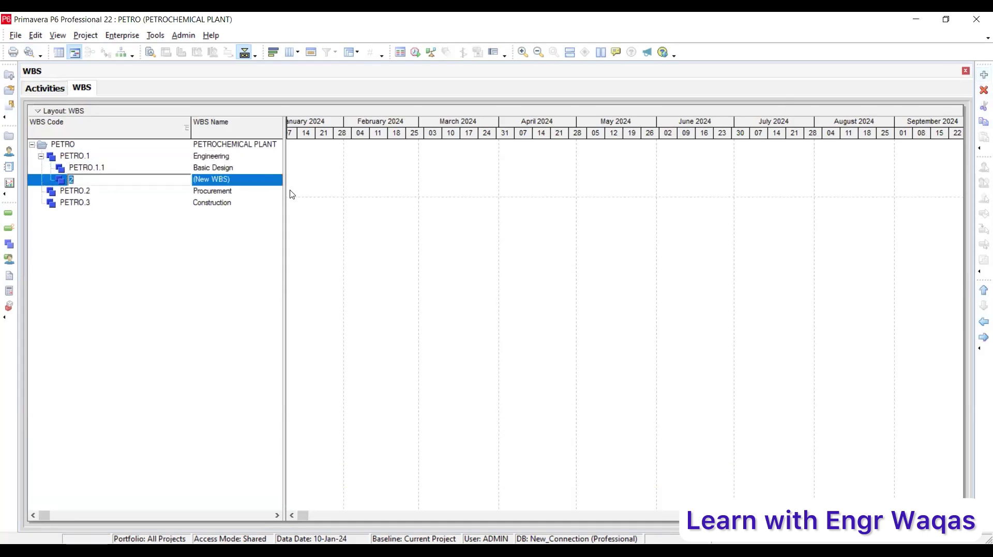
{"action": "left_click", "coordinate": [249, 181]}
{"action": "type", "text": "Deta"}
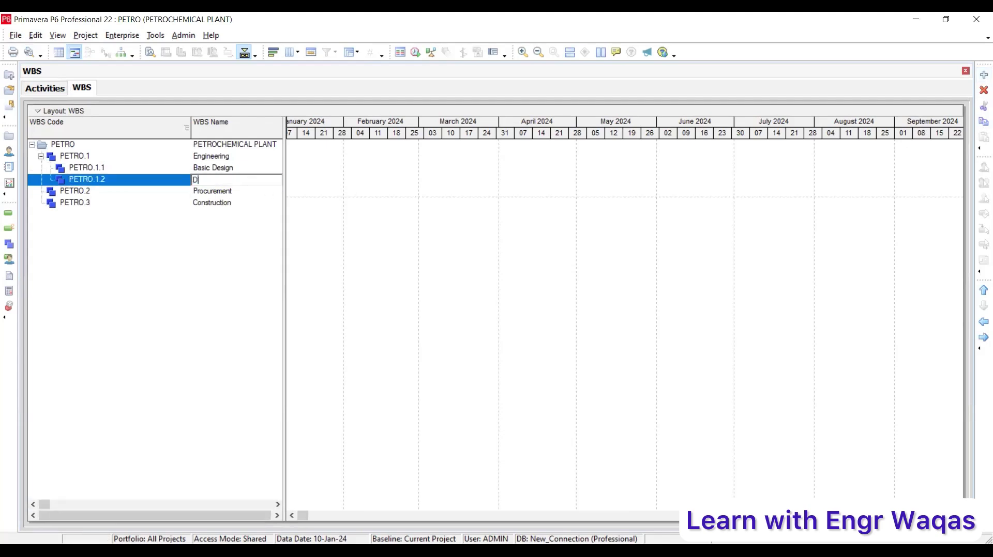
{"action": "type", "text": "il design"}
{"action": "key", "text": "Insert"}
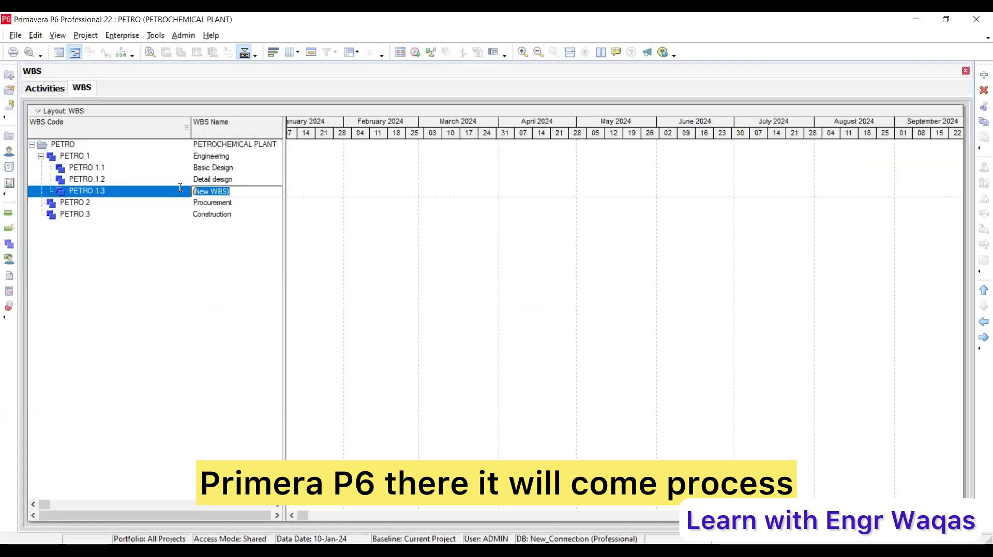
{"action": "type", "text": "Proce"}
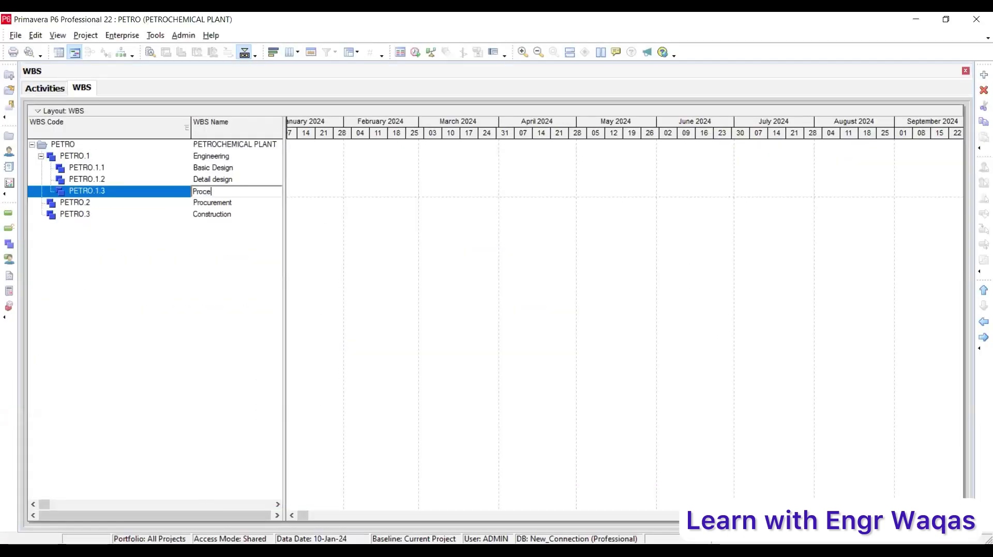
{"action": "type", "text": "ss design"}
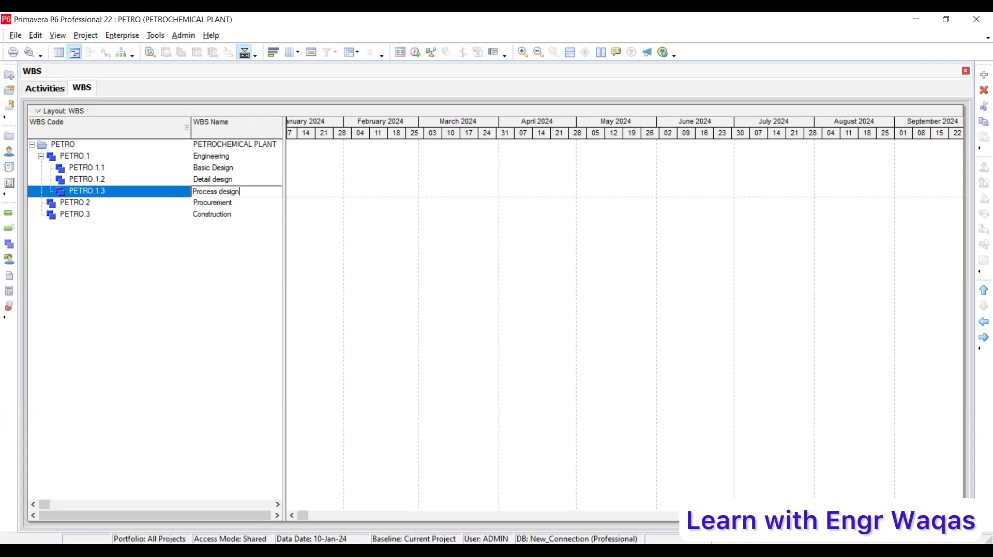
{"action": "key", "text": "Return"}
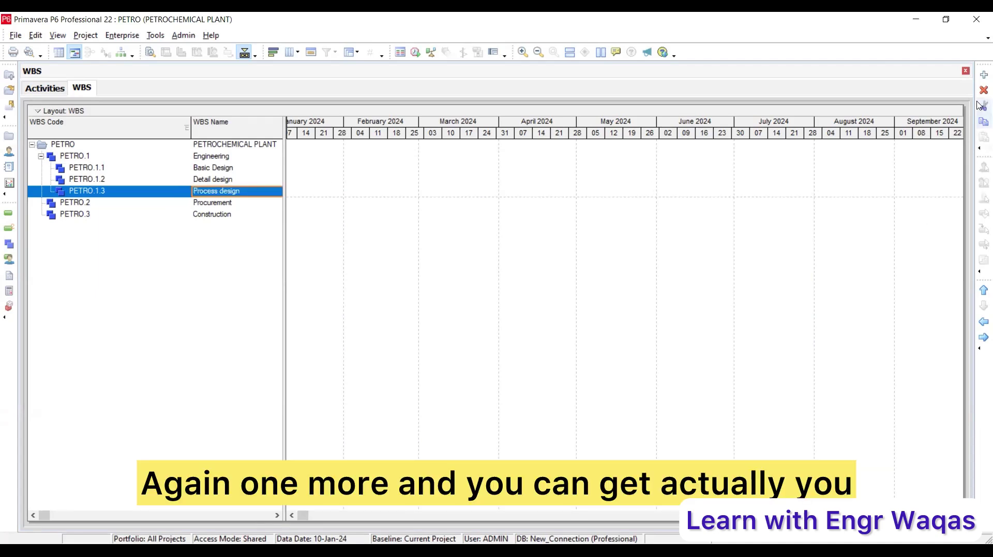
Add P & ID as a sibling of Process design under Engineering.
{"action": "left_click", "coordinate": [983, 75]}
{"action": "left_click", "coordinate": [980, 323]}
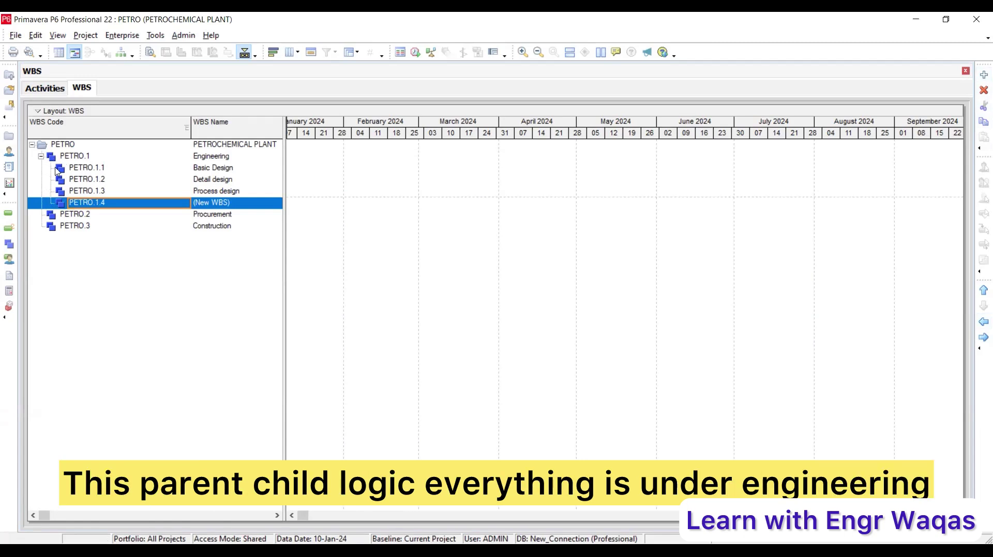
{"action": "left_click", "coordinate": [198, 159]}
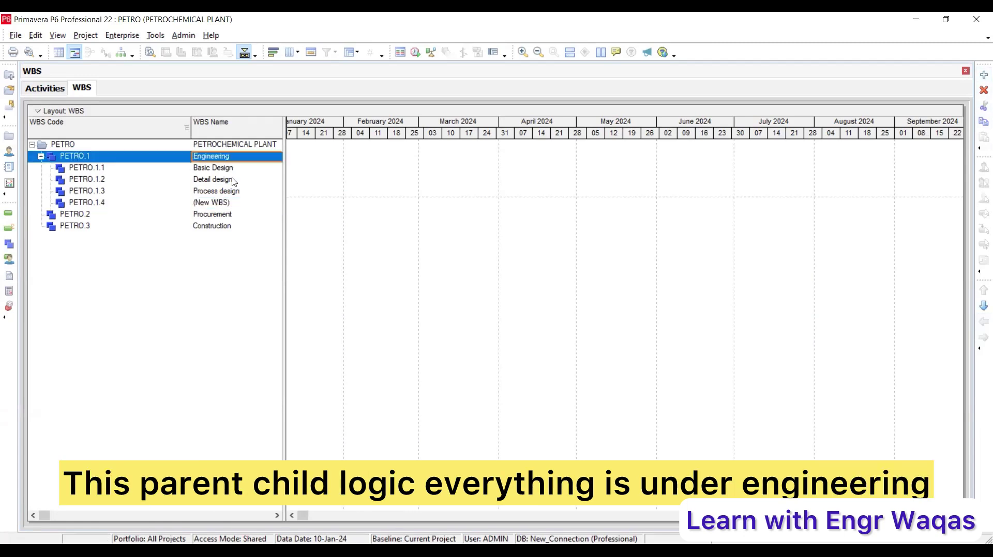
{"action": "left_click", "coordinate": [230, 206]}
{"action": "left_click", "coordinate": [230, 206]}
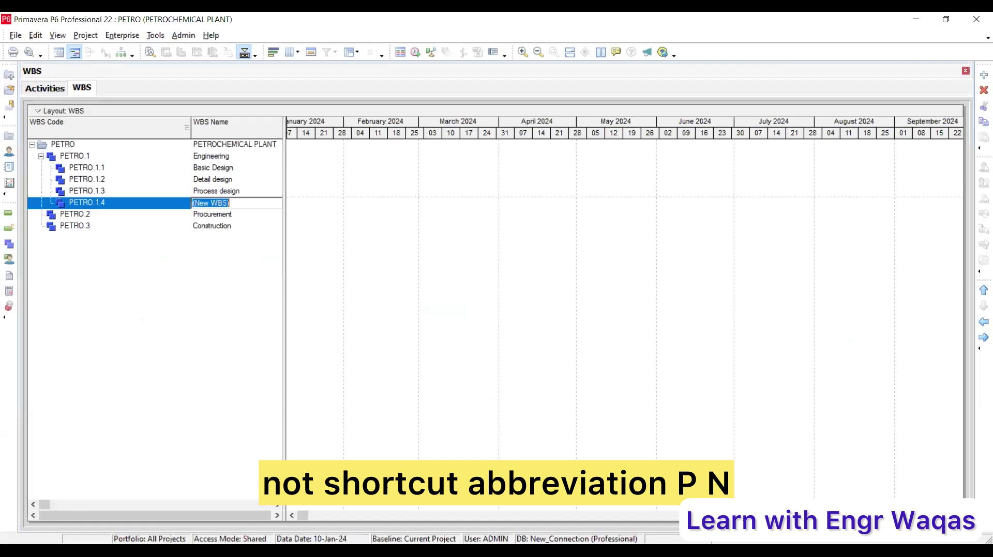
{"action": "type", "text": "p&"}
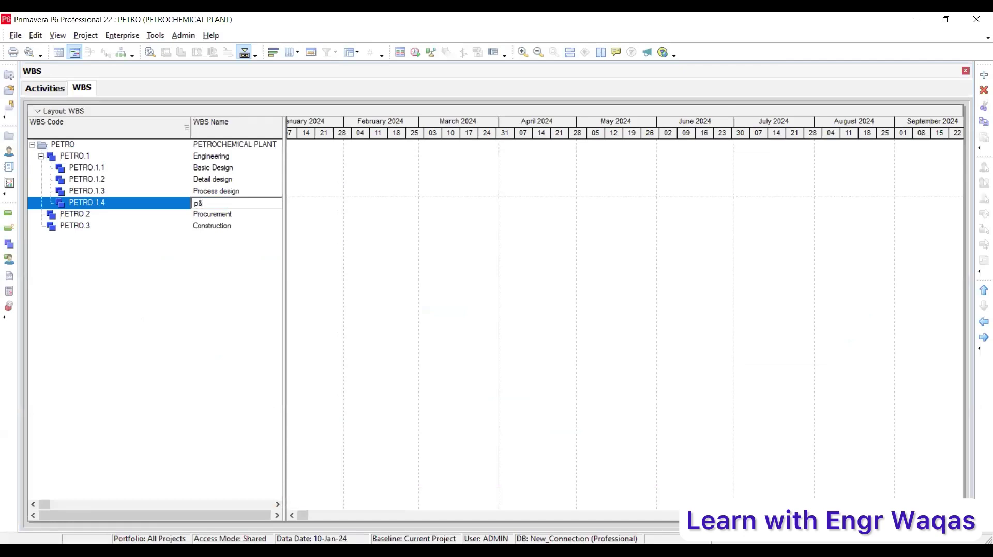
{"action": "type", "text": "id"}
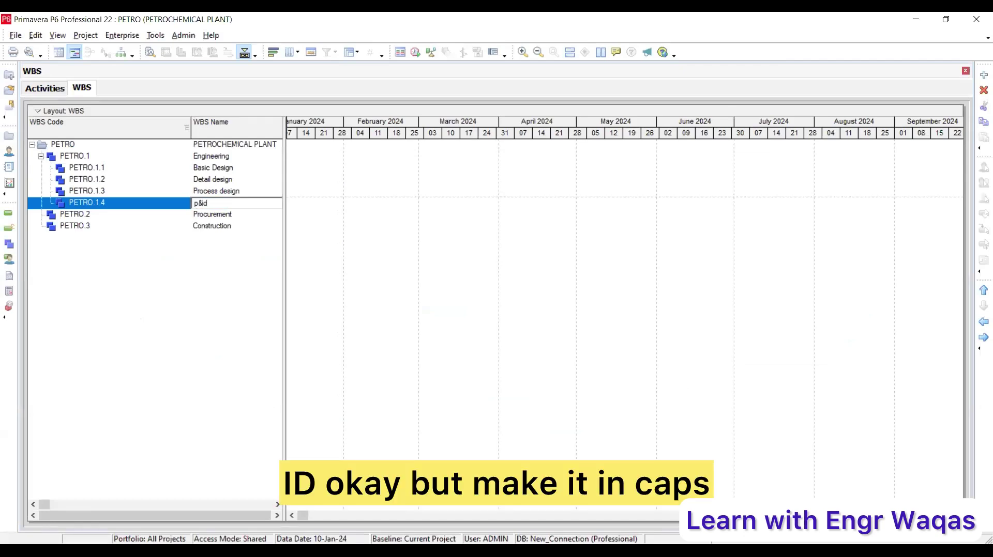
{"action": "key", "text": "BackSpace"}
{"action": "key", "text": "BackSpace"}
{"action": "key", "text": "BackSpace"}
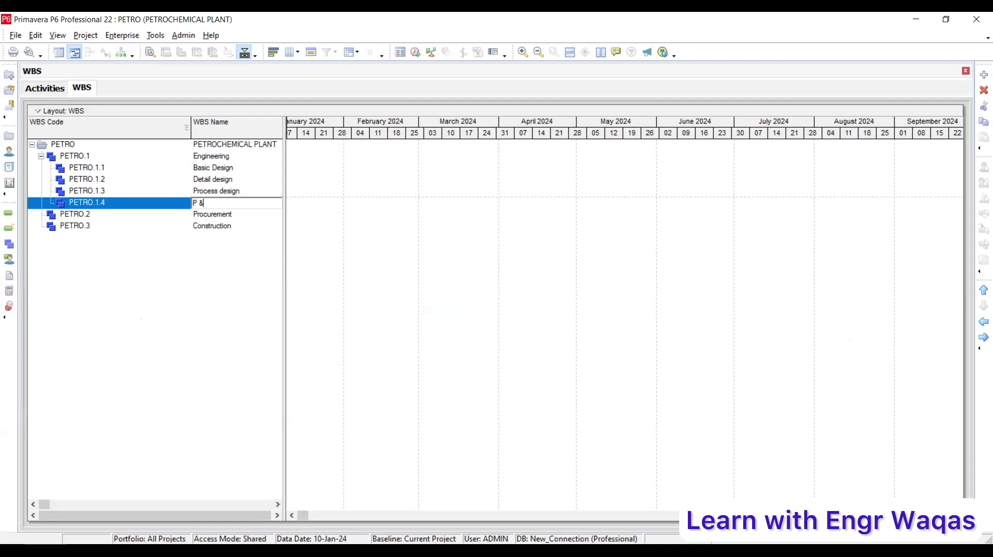
{"action": "type", "text": "P & ID"}
{"action": "key", "text": "Return"}
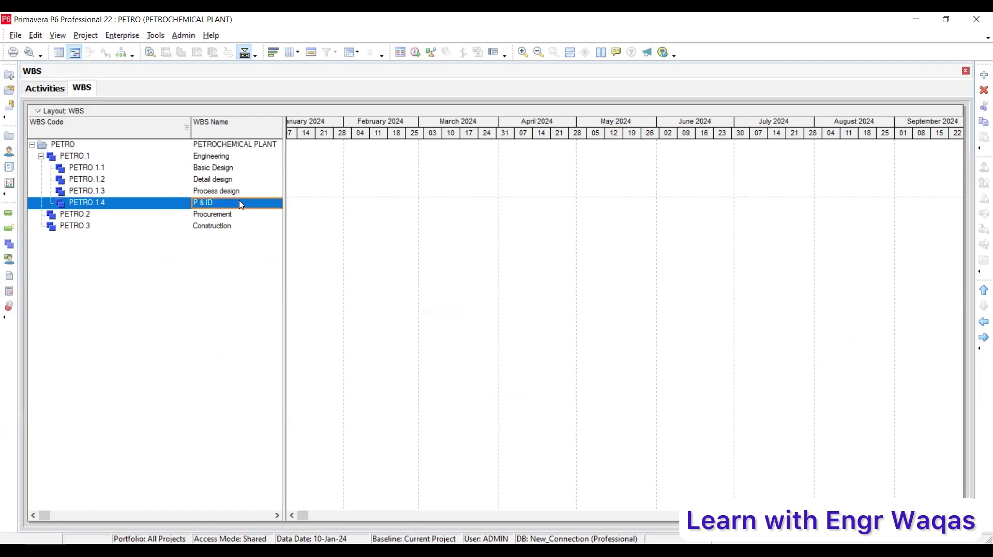
Add Equipment design as the fifth child of Engineering.
{"action": "left_click", "coordinate": [983, 76]}
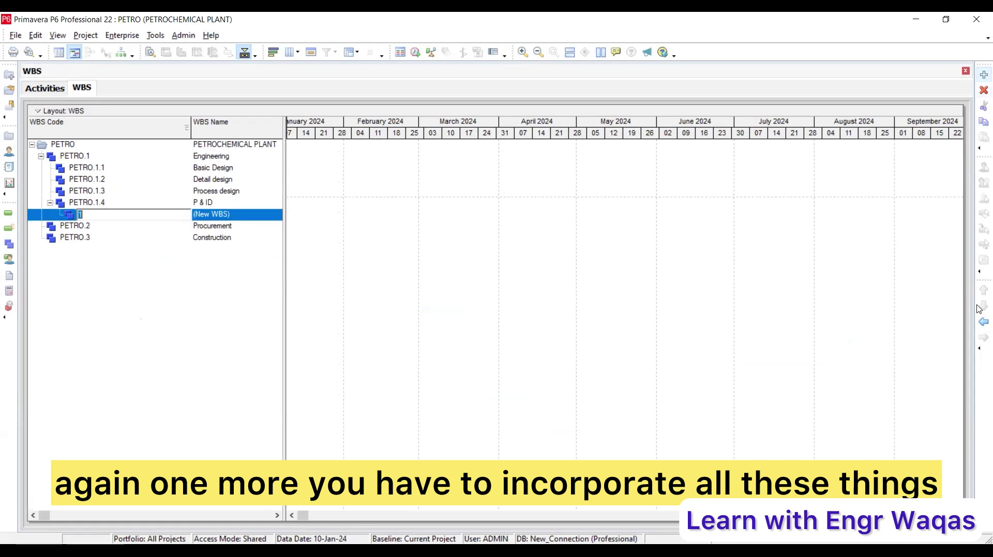
{"action": "left_click", "coordinate": [983, 321]}
{"action": "key", "text": "Tab"}
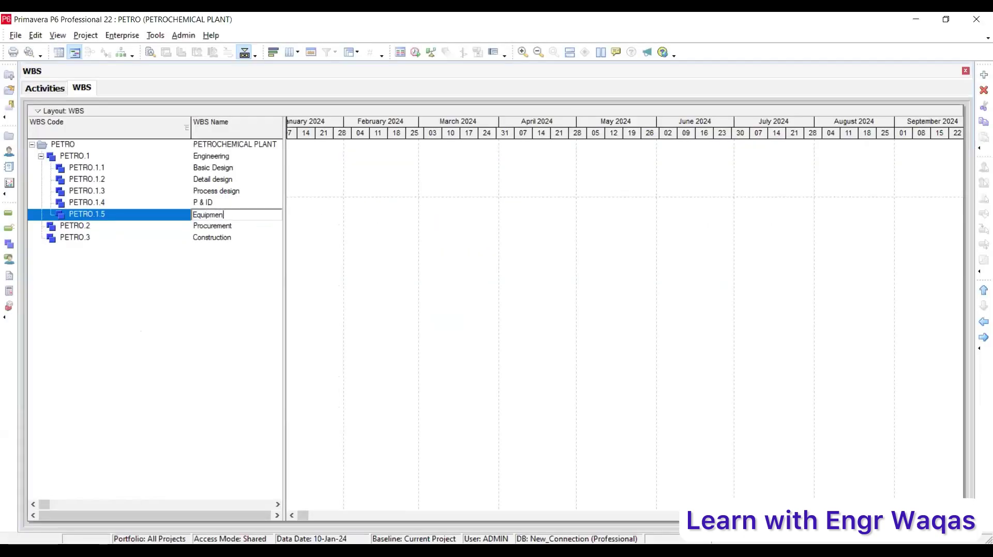
{"action": "type", "text": "gn"}
{"action": "key", "text": "Return"}
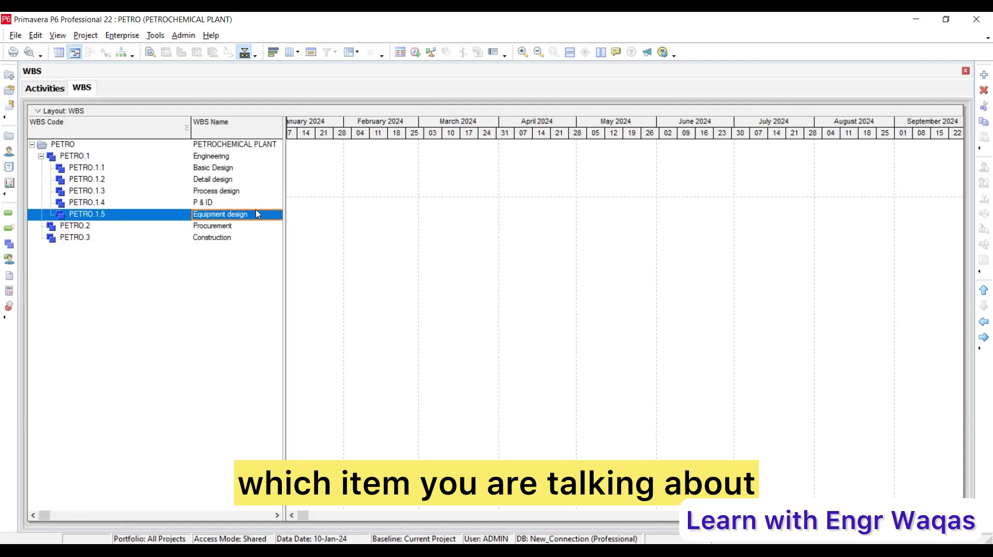
{"action": "left_click", "coordinate": [250, 226]}
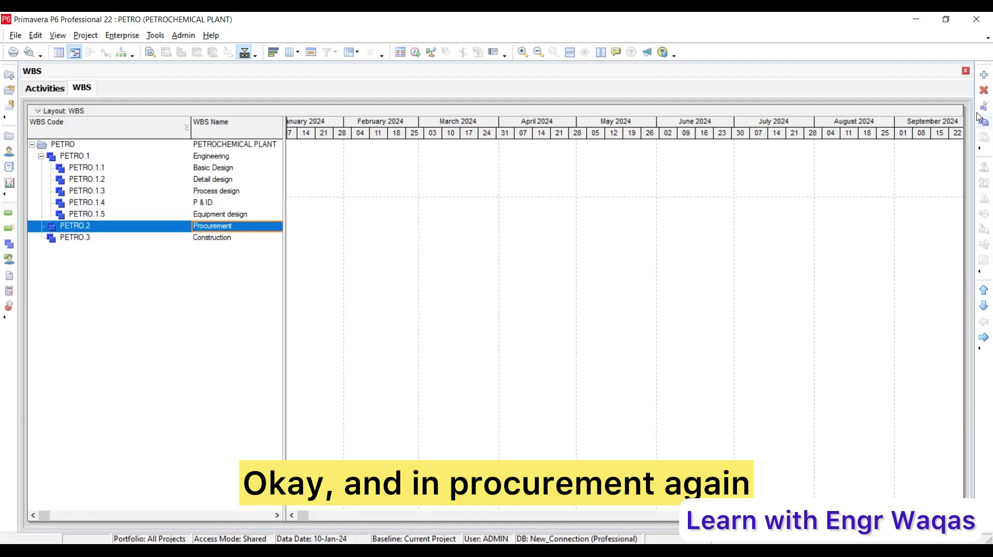
Add Material sourcing as the first sub-level under Procurement.
{"action": "left_click", "coordinate": [979, 73]}
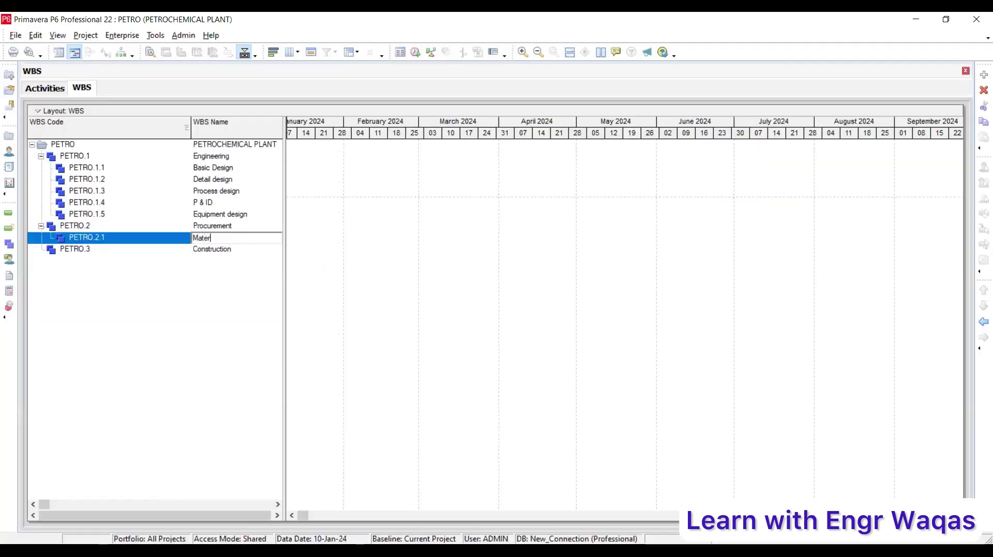
{"action": "type", "text": "rcing"}
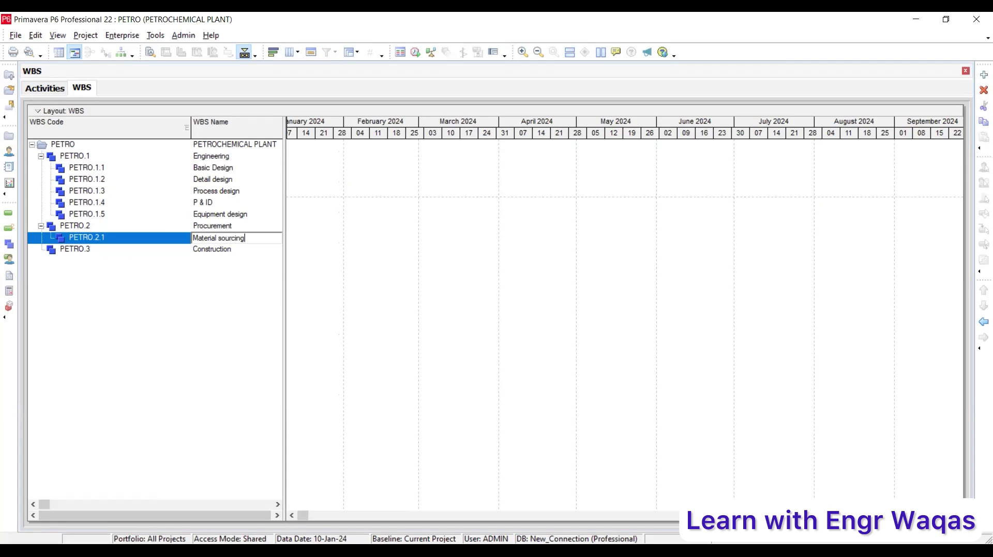
{"action": "key", "text": "Return"}
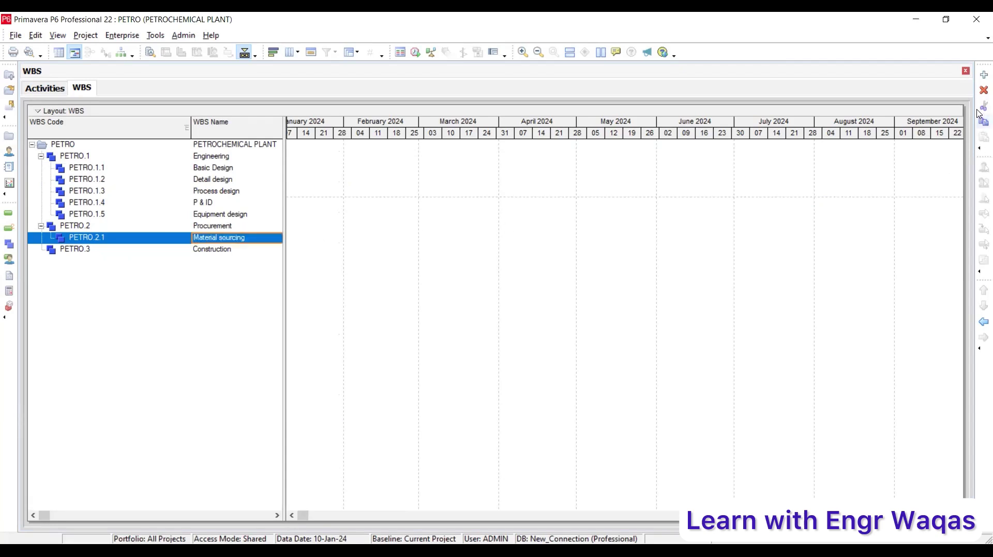
Add Equipment beside Material sourcing under Procurement.
{"action": "left_click", "coordinate": [983, 74]}
{"action": "left_click", "coordinate": [980, 324]}
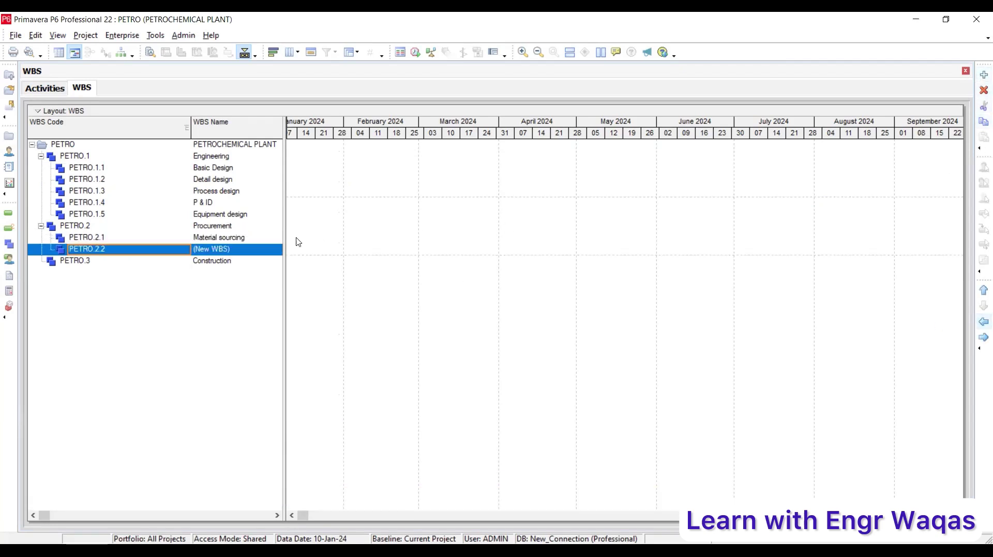
{"action": "left_click", "coordinate": [246, 253]}
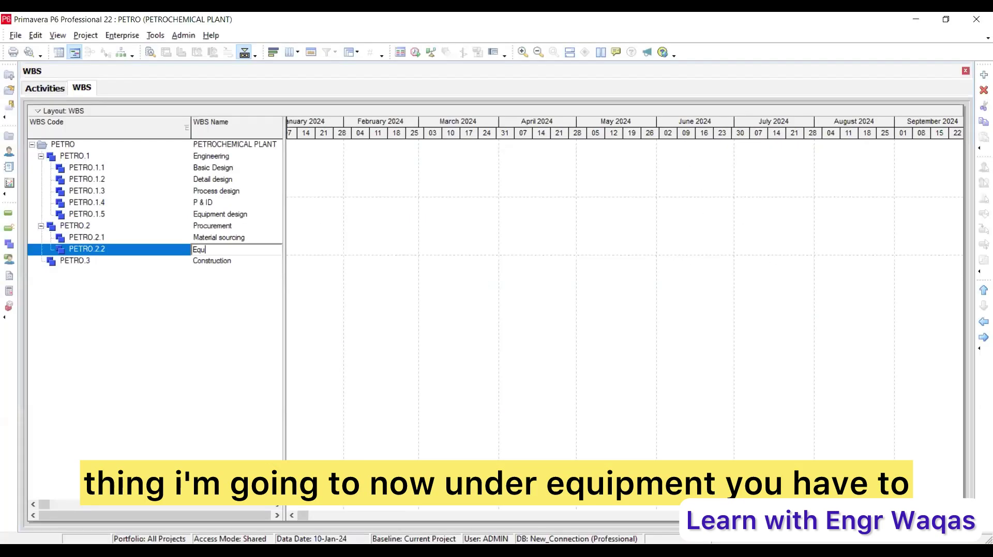
{"action": "type", "text": "ipment"}
{"action": "key", "text": "Return"}
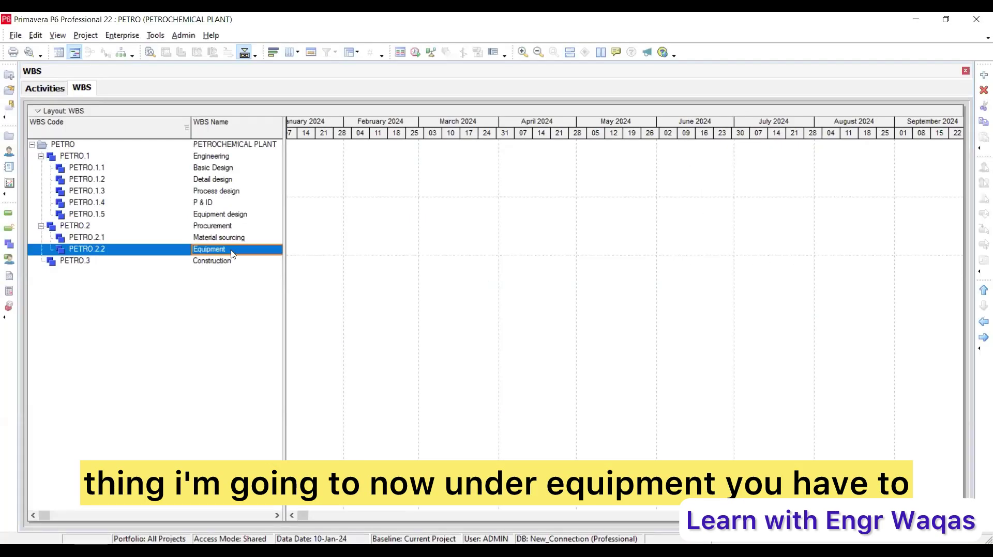
Add Reactor as a child of Procurement's Equipment element.
{"action": "left_click", "coordinate": [984, 75]}
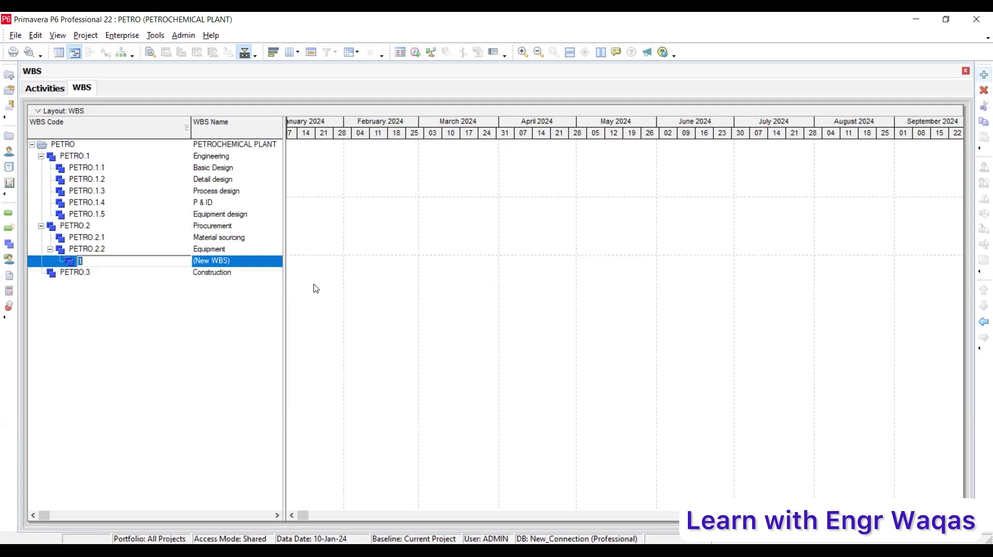
{"action": "left_click", "coordinate": [251, 262]}
{"action": "type", "text": "Reactor"}
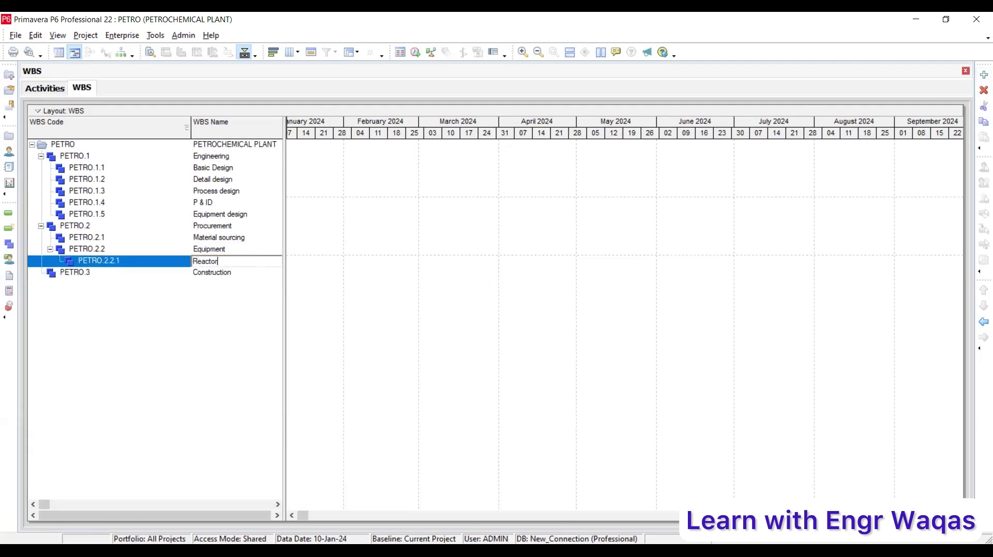
{"action": "key", "text": "Return"}
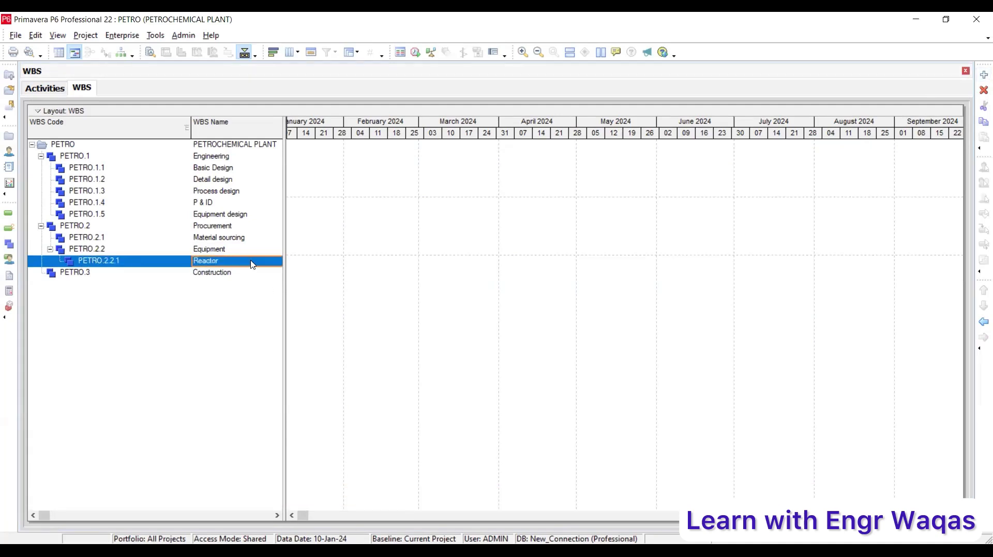
Compare the levels of Equipment and Reactor, then add a new element at Reactor's level.
{"action": "left_click", "coordinate": [68, 239]}
{"action": "left_click", "coordinate": [78, 251]}
{"action": "left_click", "coordinate": [101, 263]}
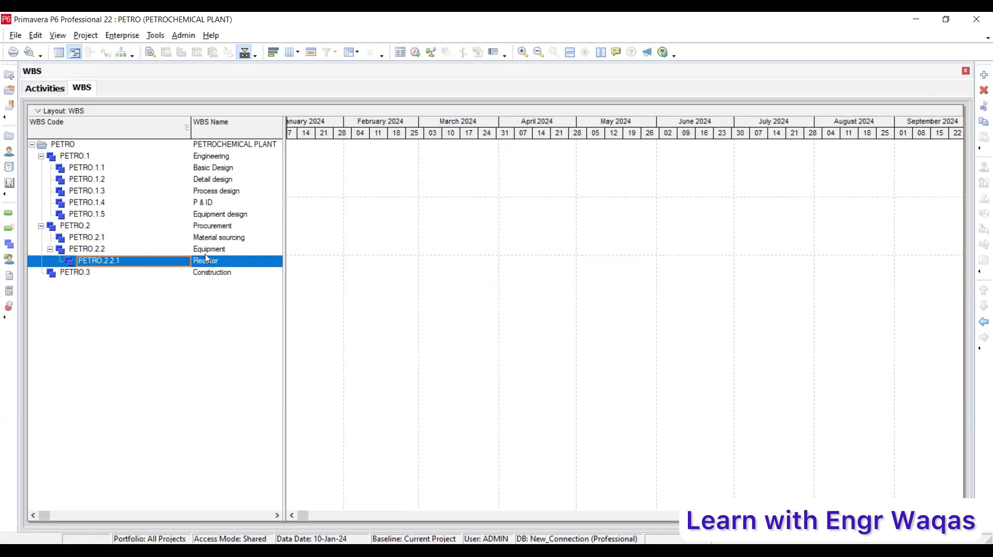
{"action": "left_click", "coordinate": [209, 251]}
{"action": "left_click", "coordinate": [222, 264]}
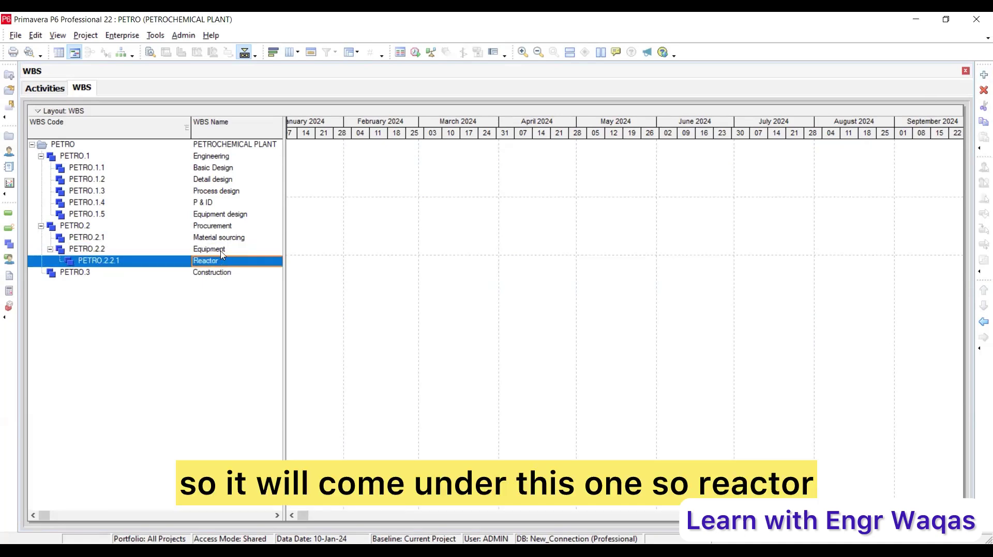
{"action": "left_click", "coordinate": [223, 251]}
{"action": "left_click", "coordinate": [220, 262]}
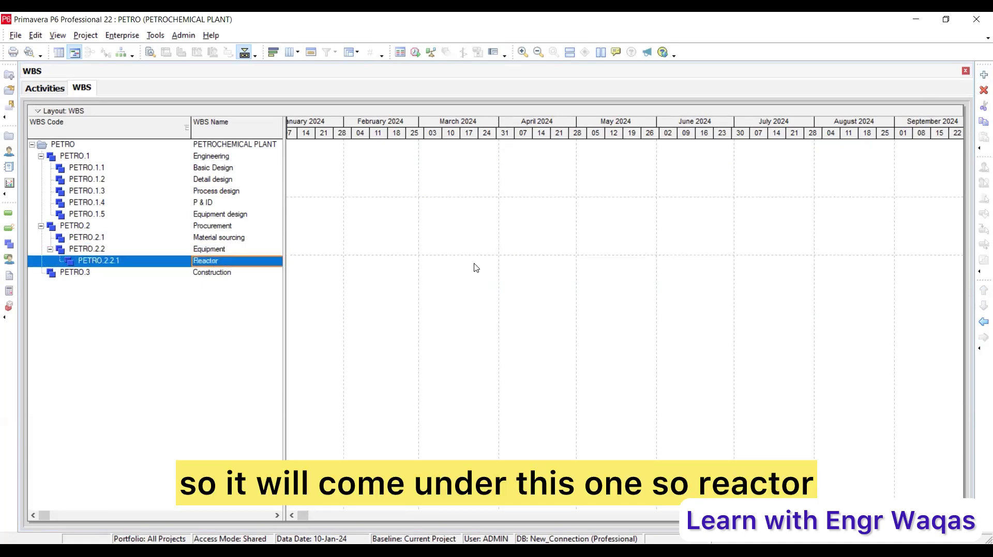
{"action": "left_click", "coordinate": [983, 75]}
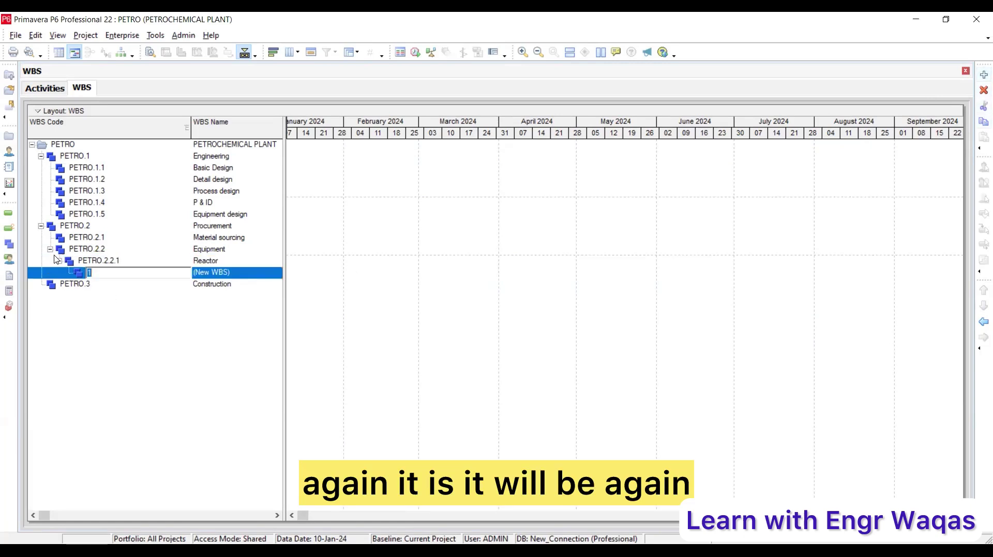
{"action": "left_click", "coordinate": [983, 322]}
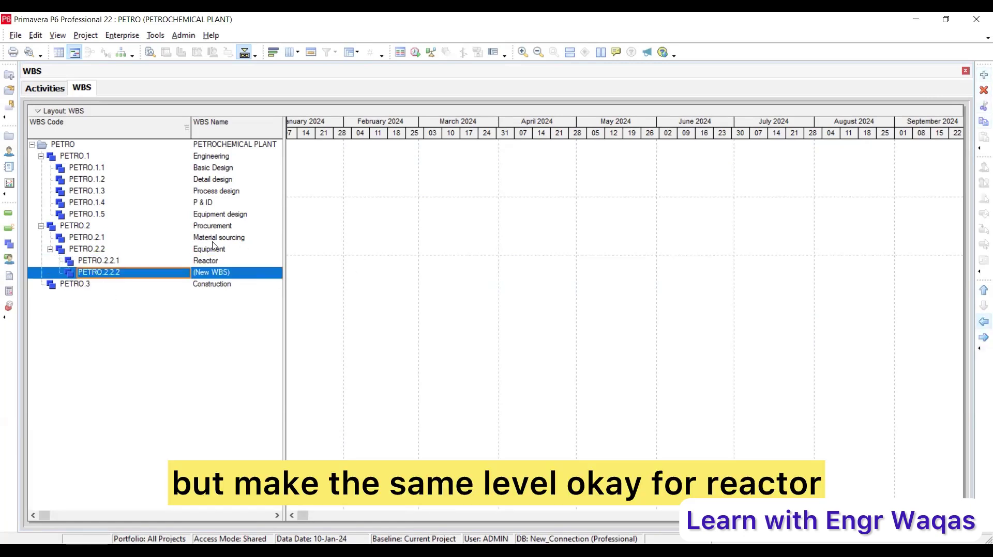
{"action": "left_click", "coordinate": [236, 275]}
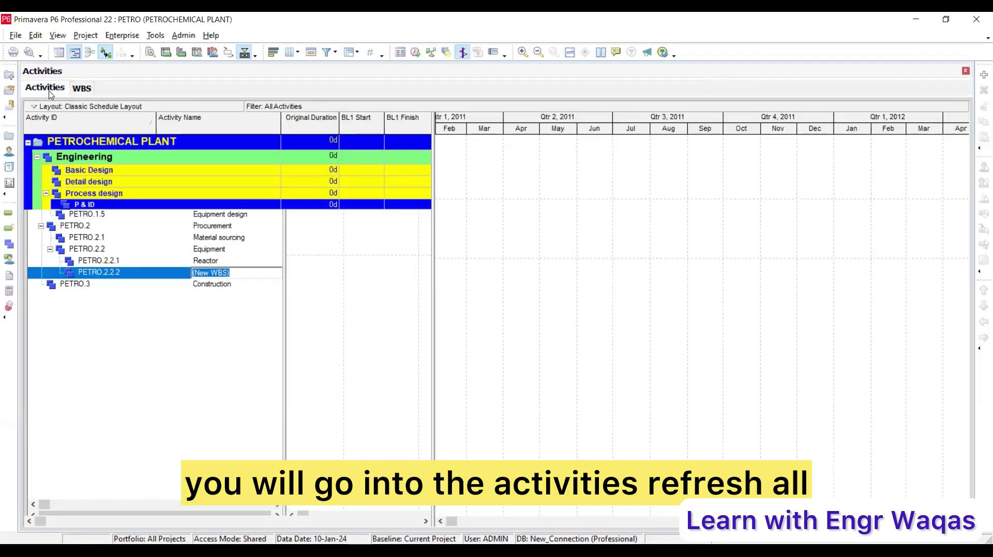
Refresh the data so the Activities bands show Reactor under Equipment.
{"action": "left_click", "coordinate": [16, 36]}
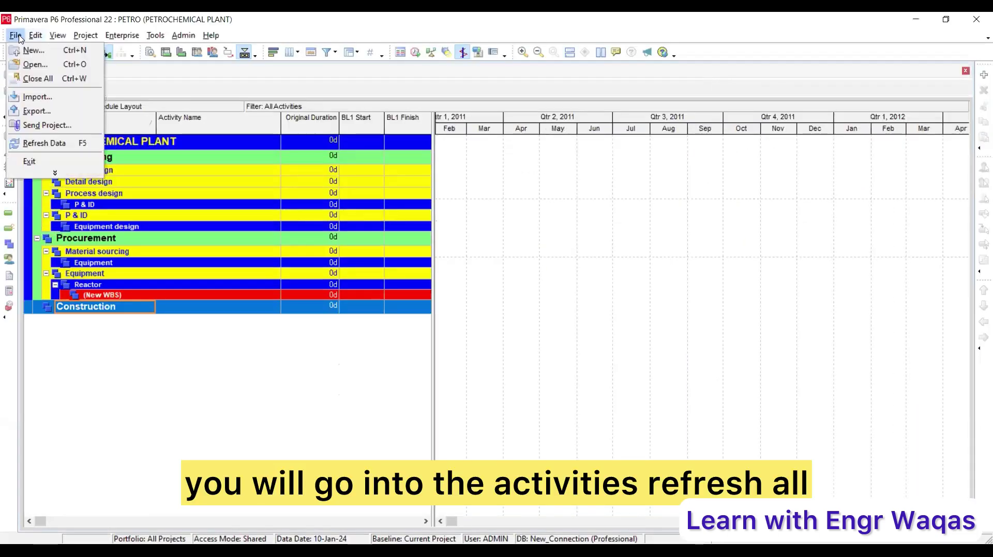
{"action": "left_click", "coordinate": [44, 143]}
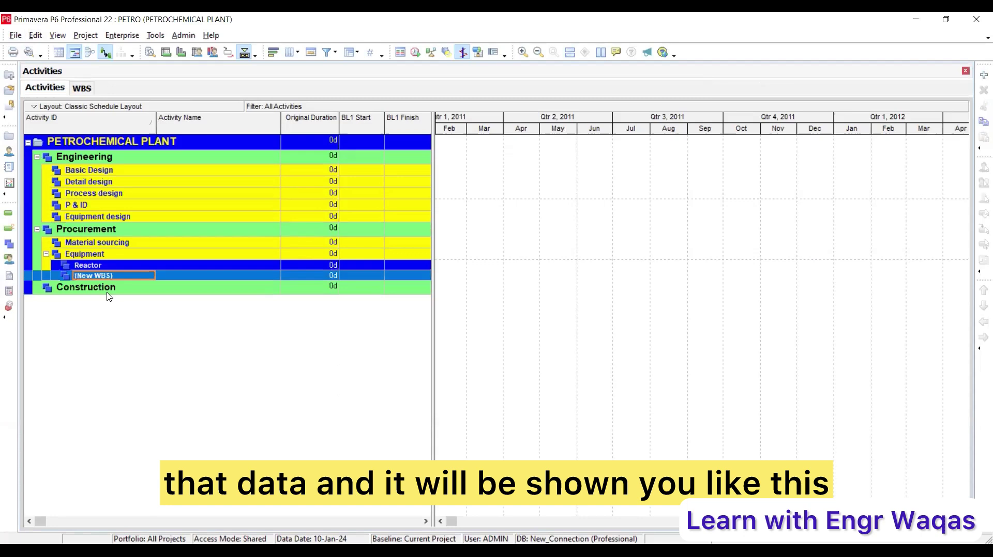